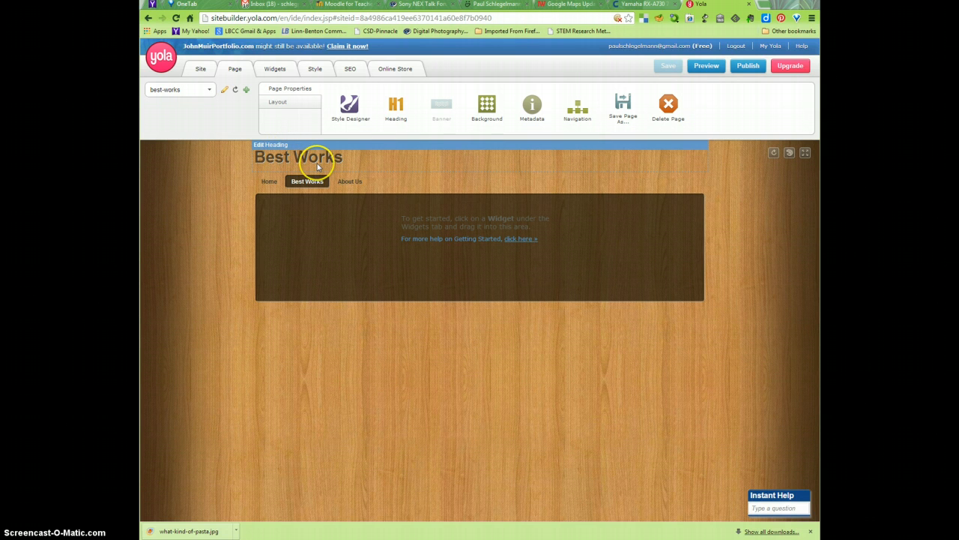
Step: Save the page heading as Best Works and save the page's pending changes
left_click(274, 145)
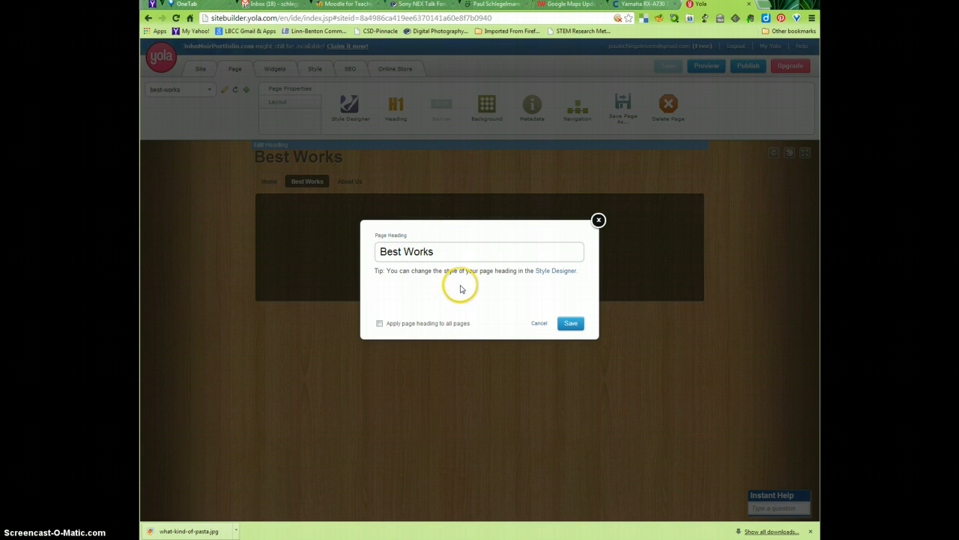
left_click(569, 323)
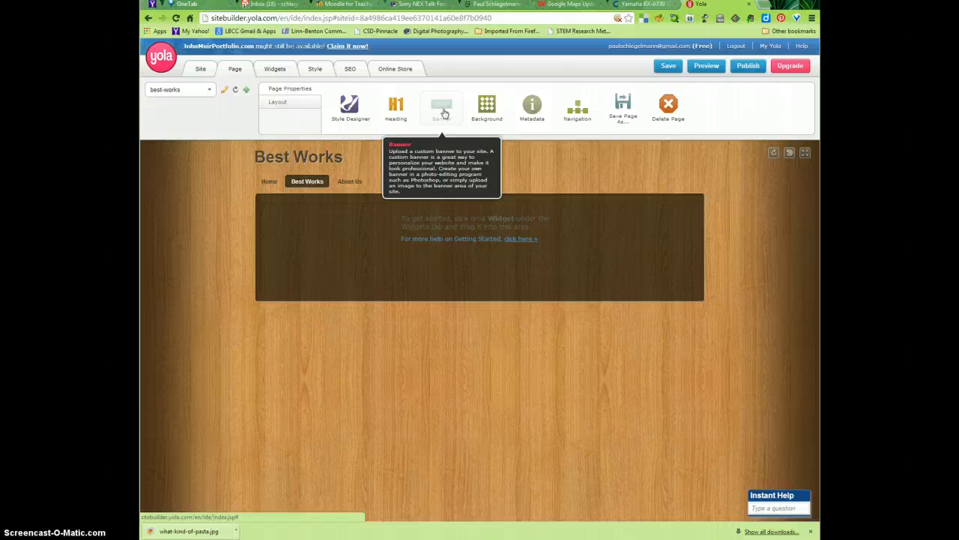
left_click(575, 113)
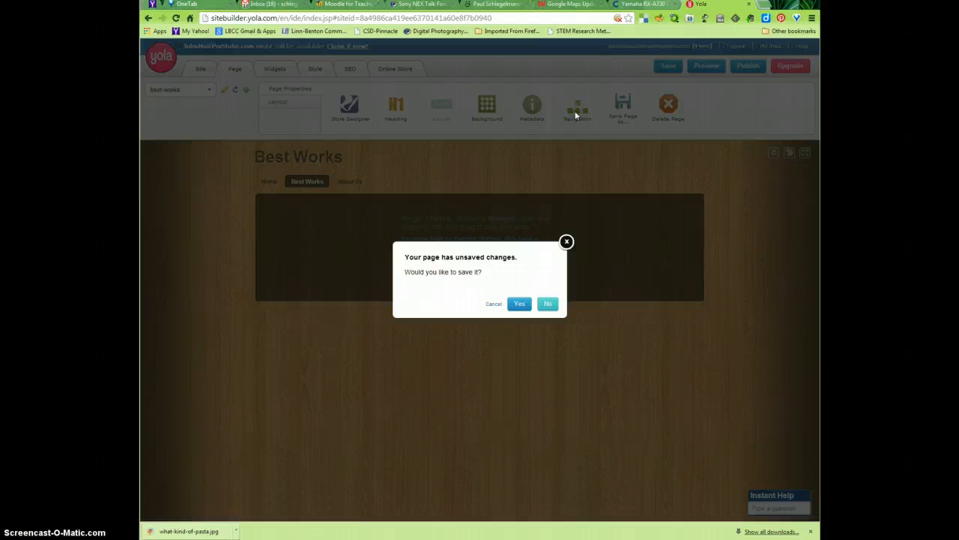
left_click(516, 308)
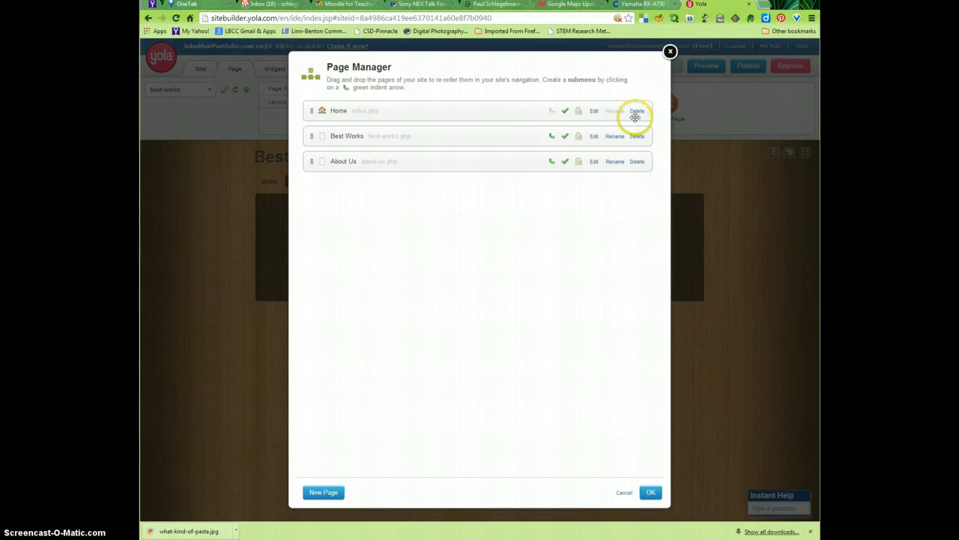
Step: Move the Best Works page below About Us in the site's navigation order
left_click(669, 51)
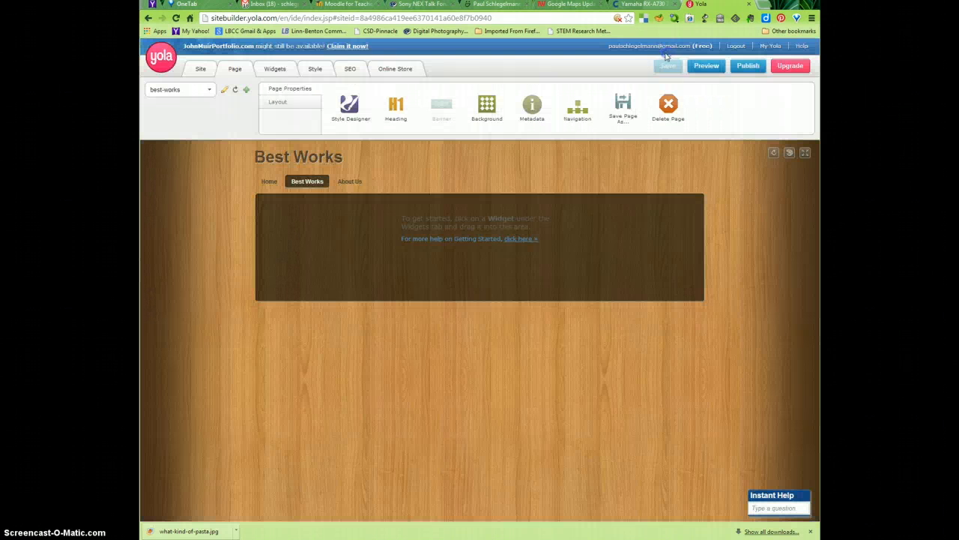
left_click(576, 109)
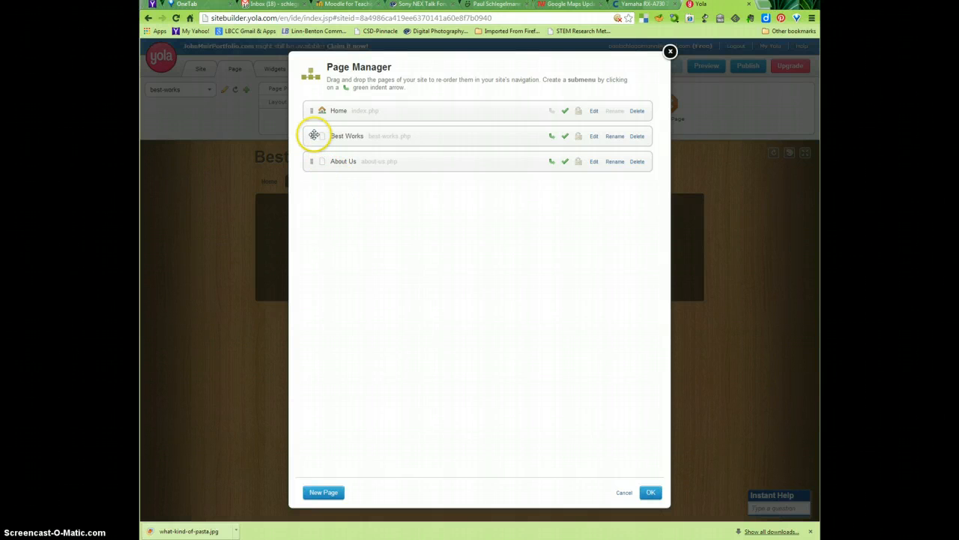
left_click_drag(314, 135, 311, 171)
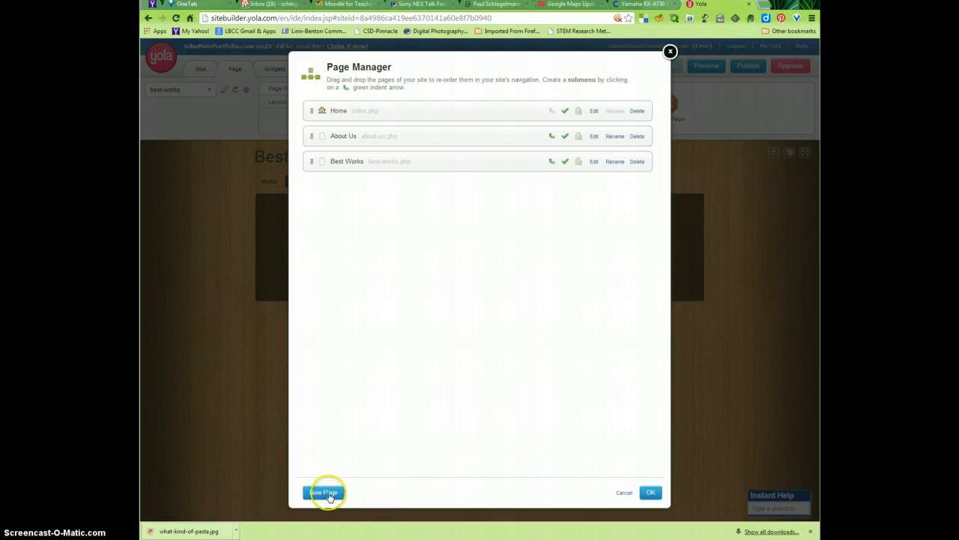
left_click(651, 492)
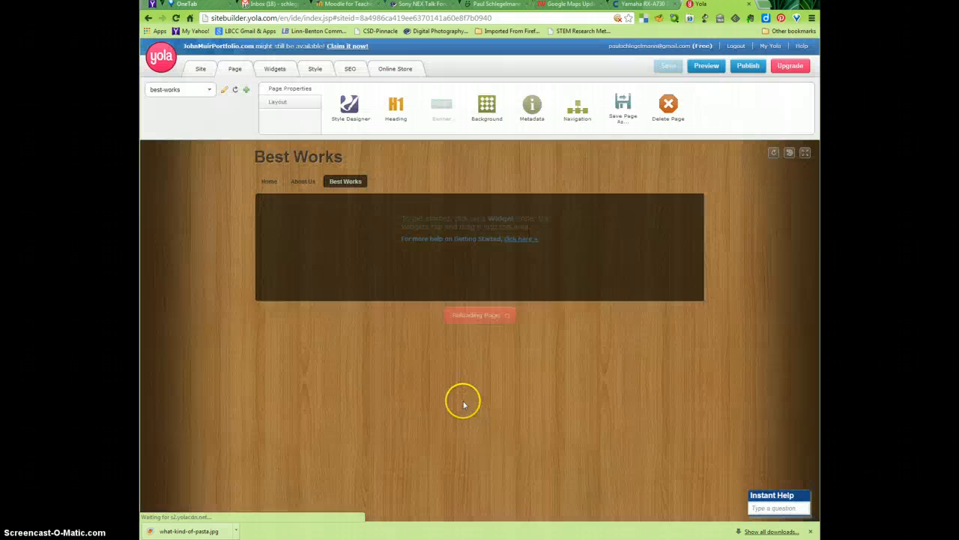
mouse_move(333, 186)
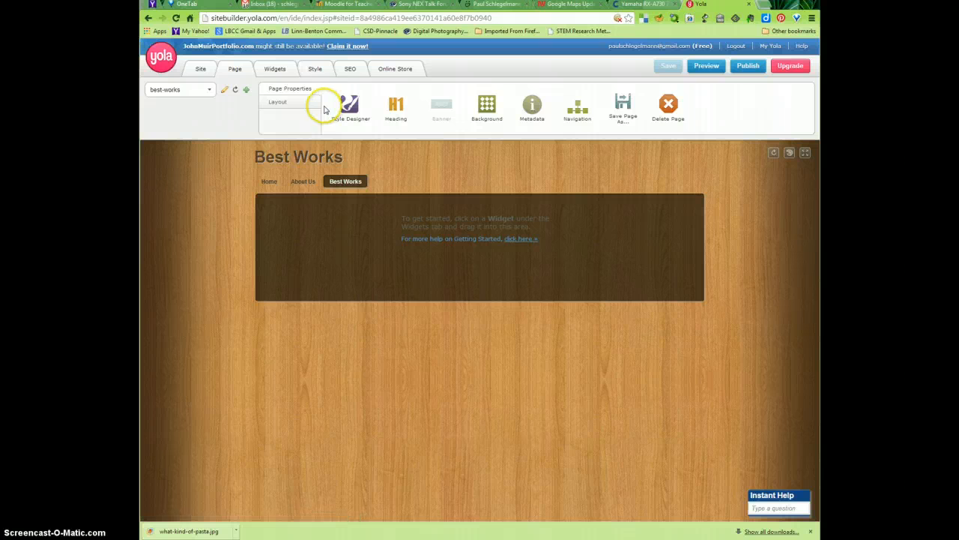
Step: Open the Home page for editing and preview the site's Home, About Us and Best Works pages
left_click(277, 70)
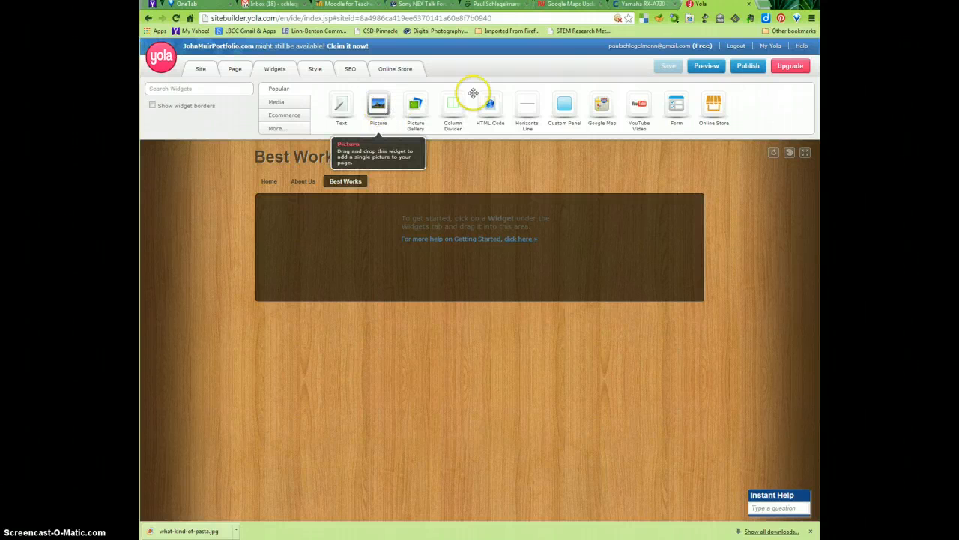
left_click(271, 182)
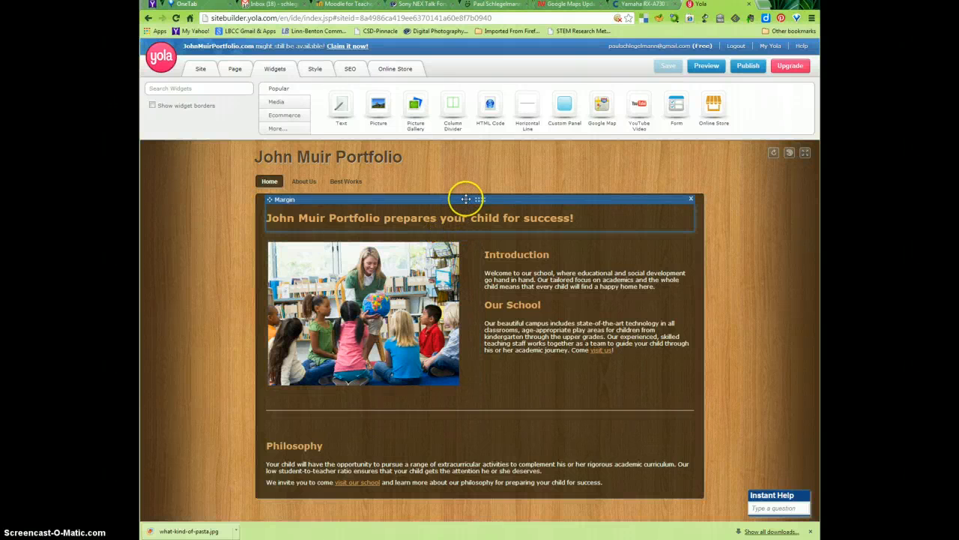
mouse_move(536, 186)
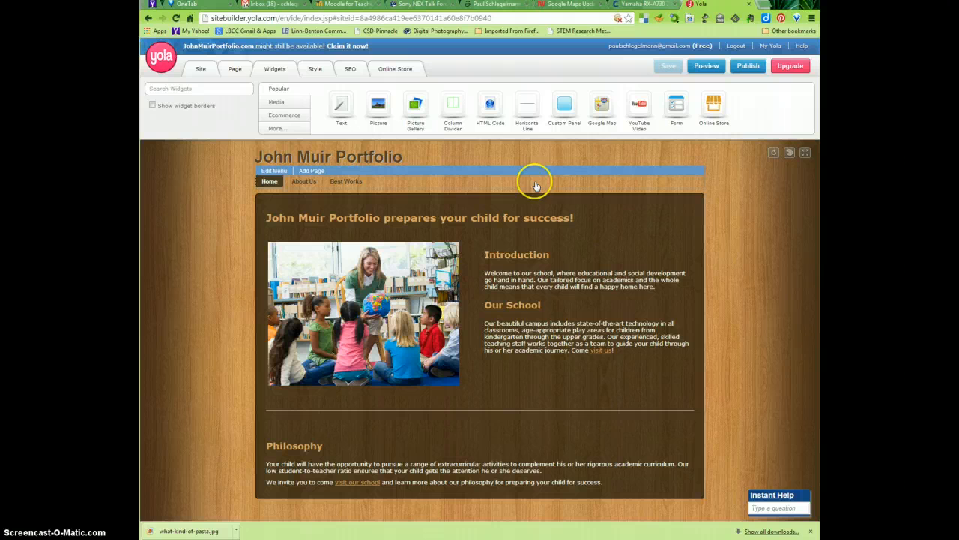
left_click(707, 66)
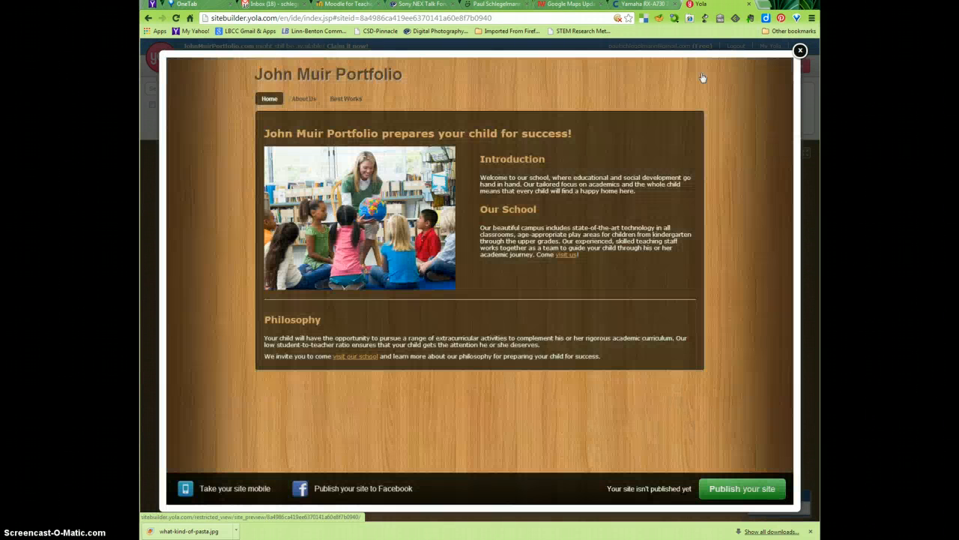
left_click(690, 90)
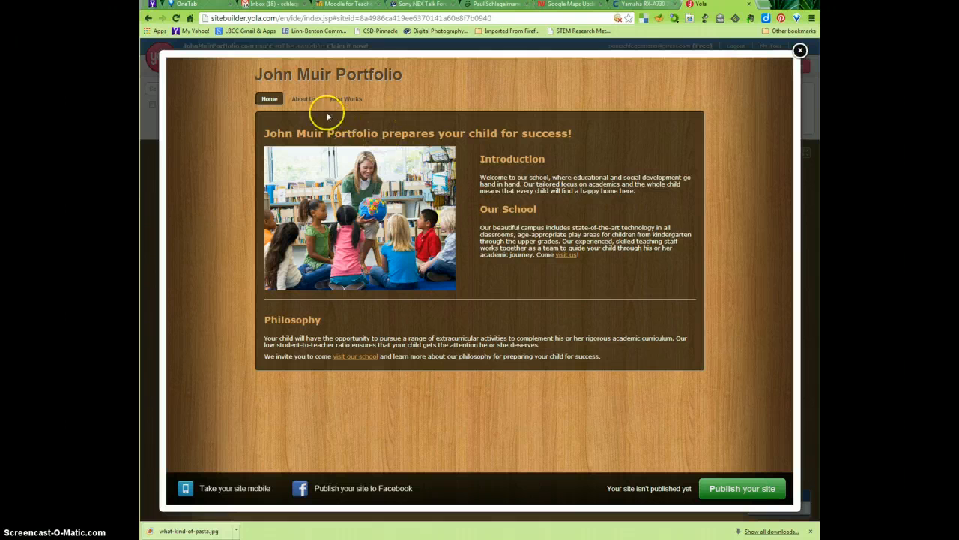
left_click(304, 101)
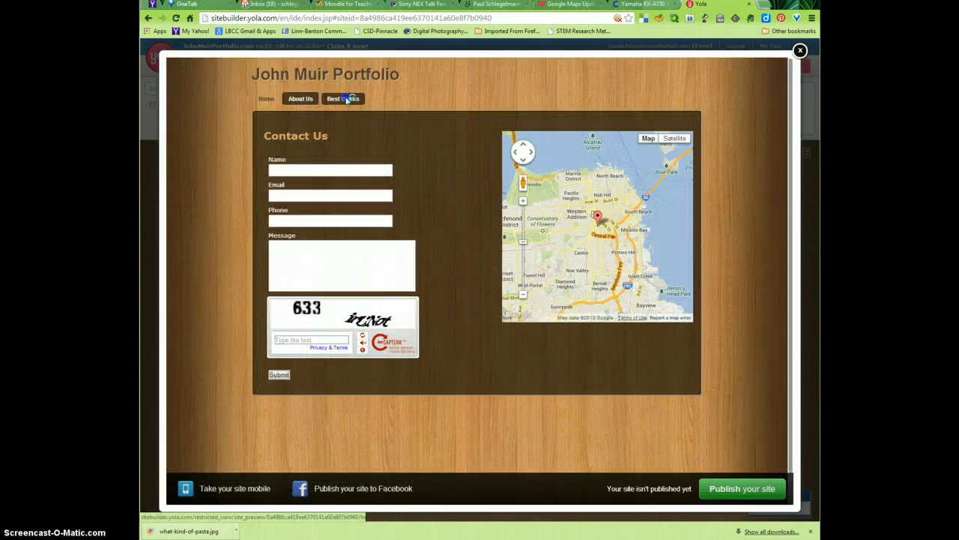
left_click(343, 99)
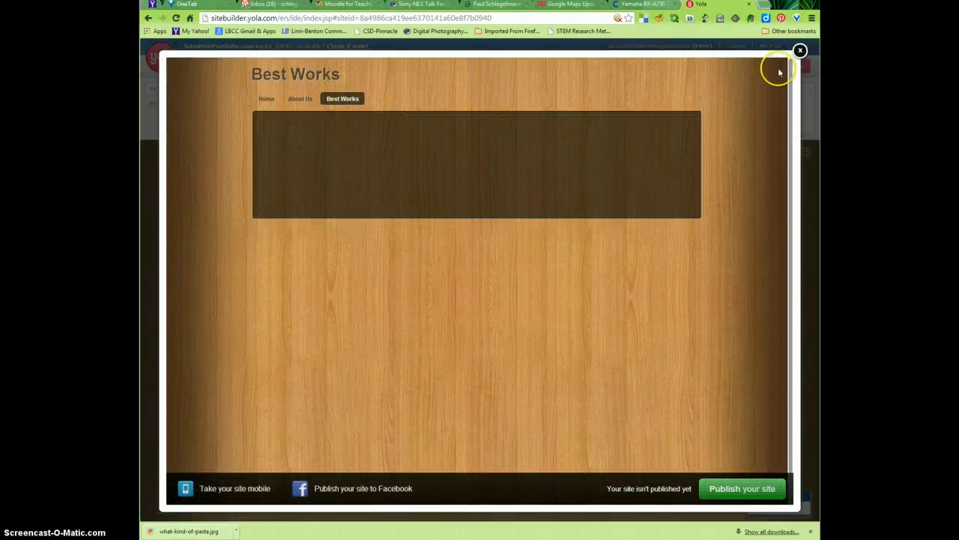
left_click(800, 50)
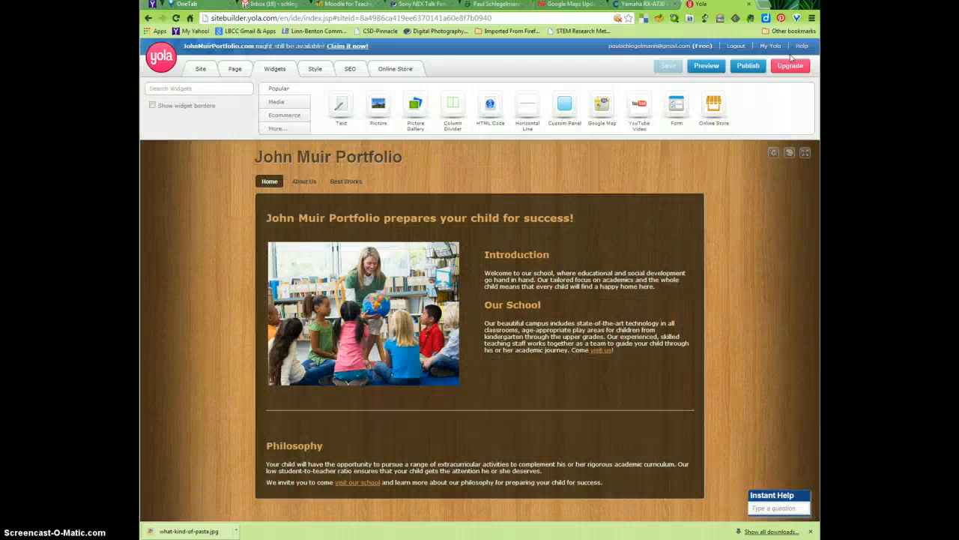
Step: Start publishing the site and replace its premium style with the free Bright Ideas style
left_click(750, 68)
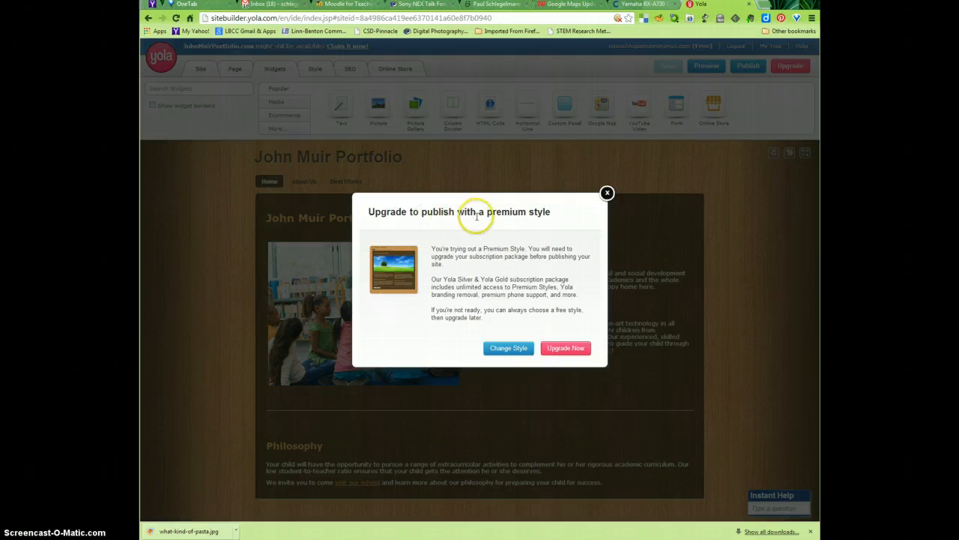
left_click(607, 193)
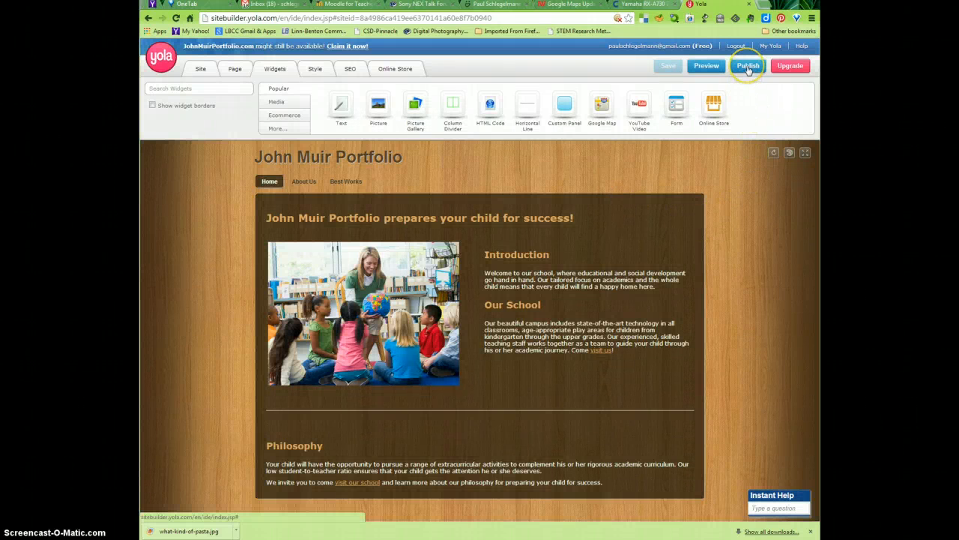
mouse_move(749, 70)
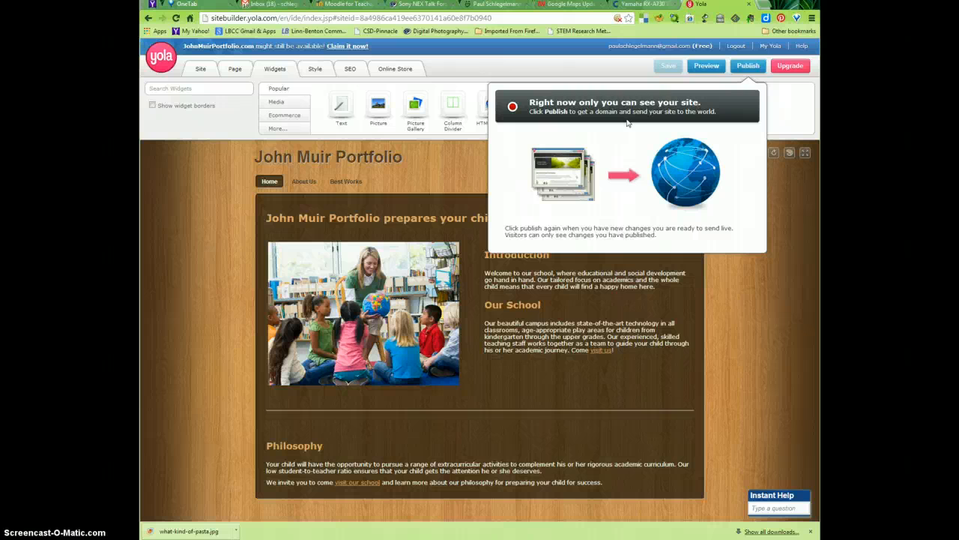
left_click(745, 68)
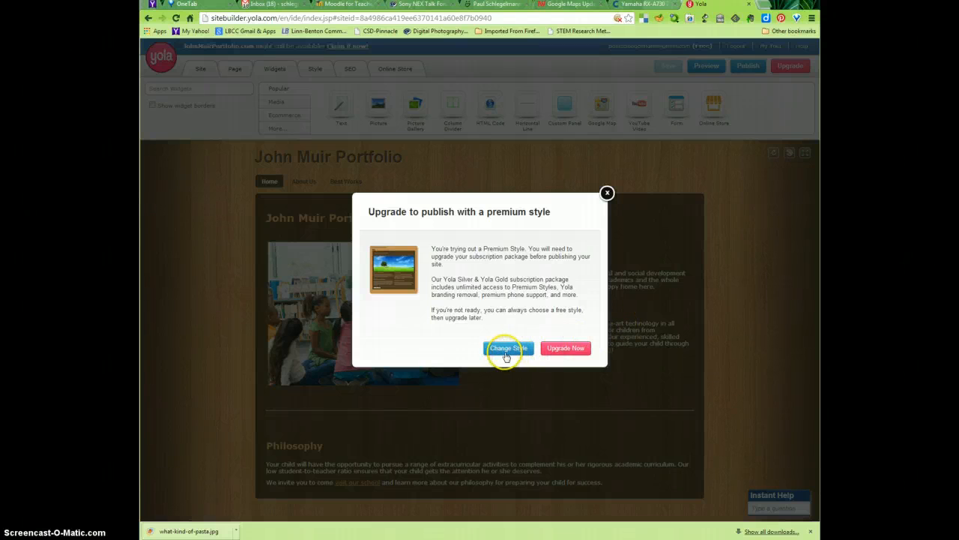
left_click(507, 349)
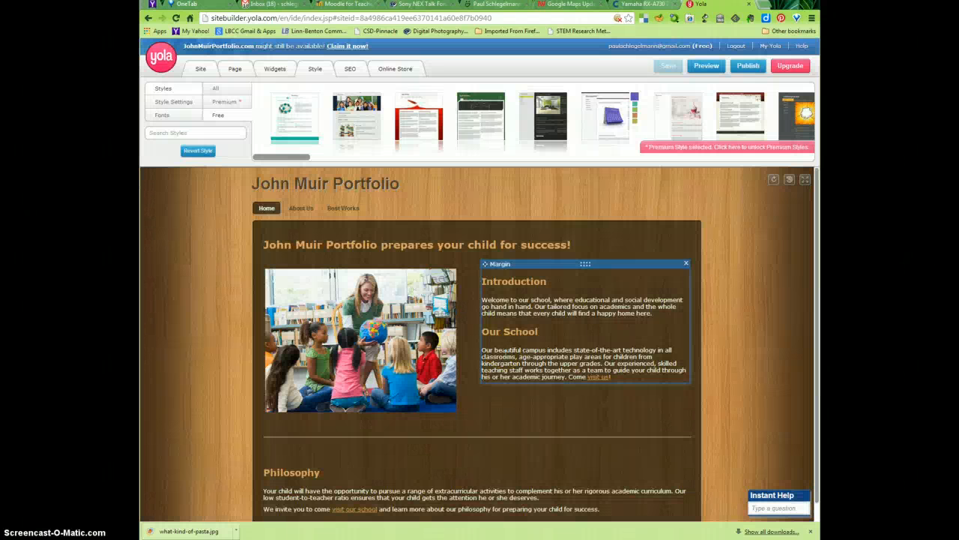
left_click(507, 354)
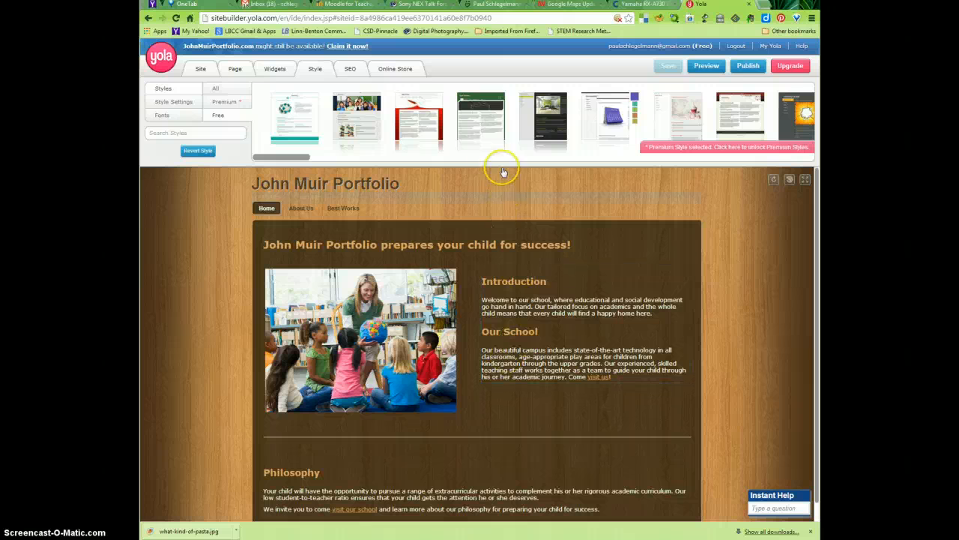
mouse_move(473, 127)
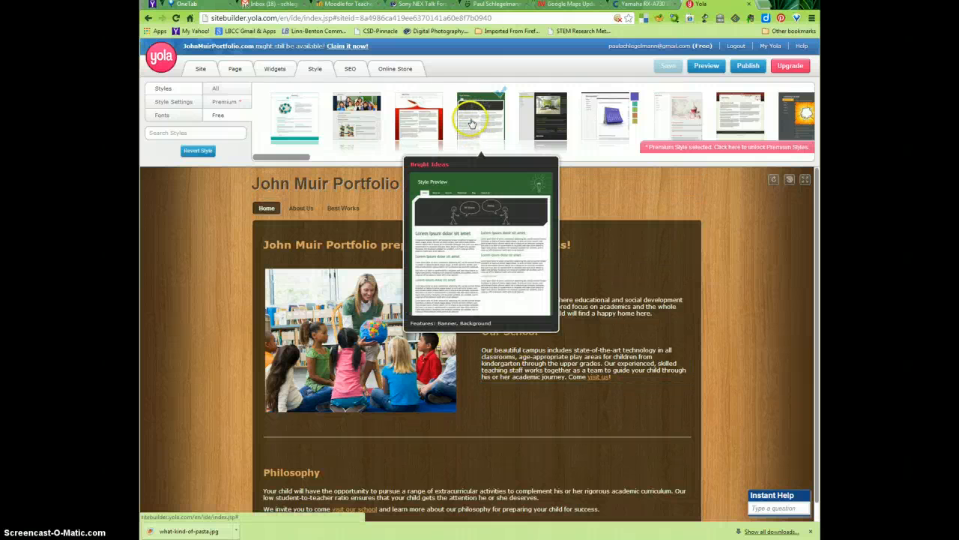
left_click(470, 122)
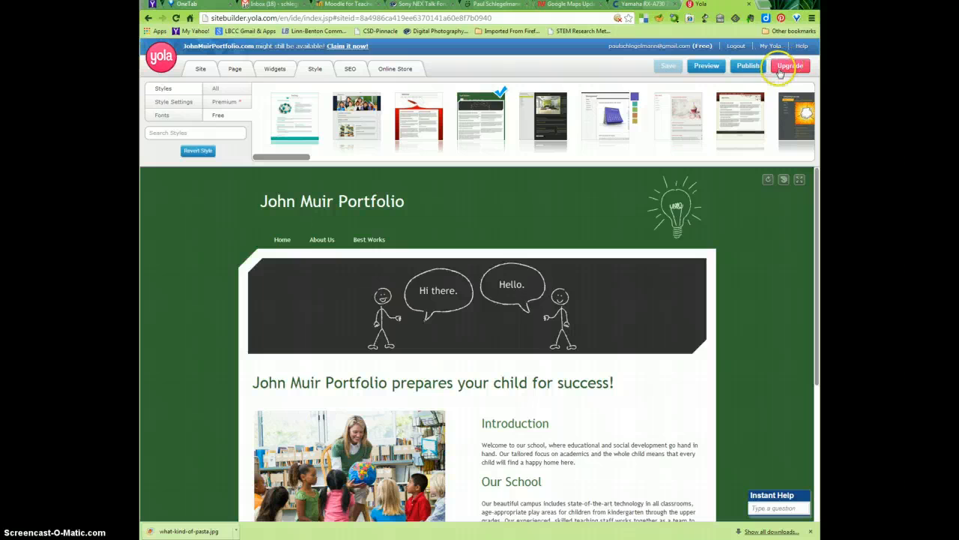
Step: Publish the site to the free Yola subdomain johnmuirportfolio.yolasite.com
left_click(753, 67)
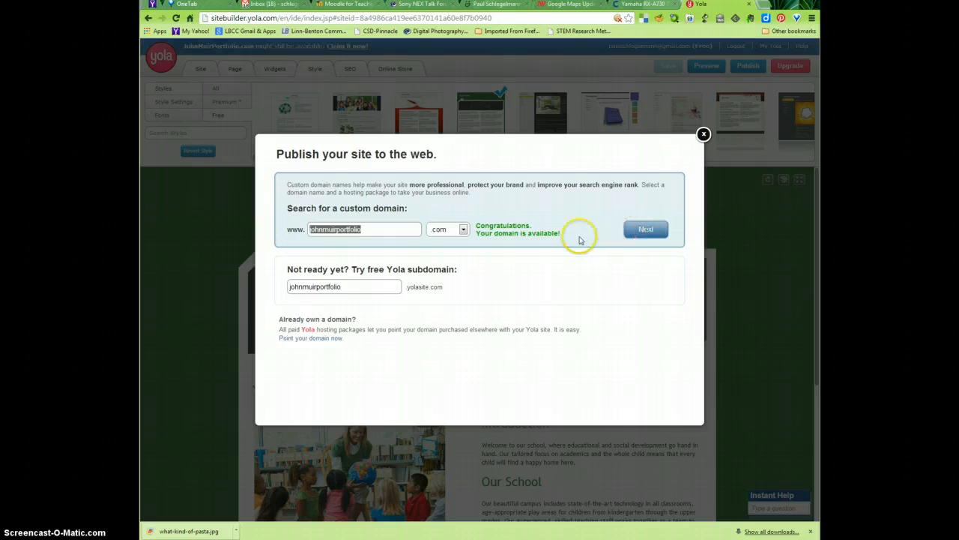
mouse_move(447, 264)
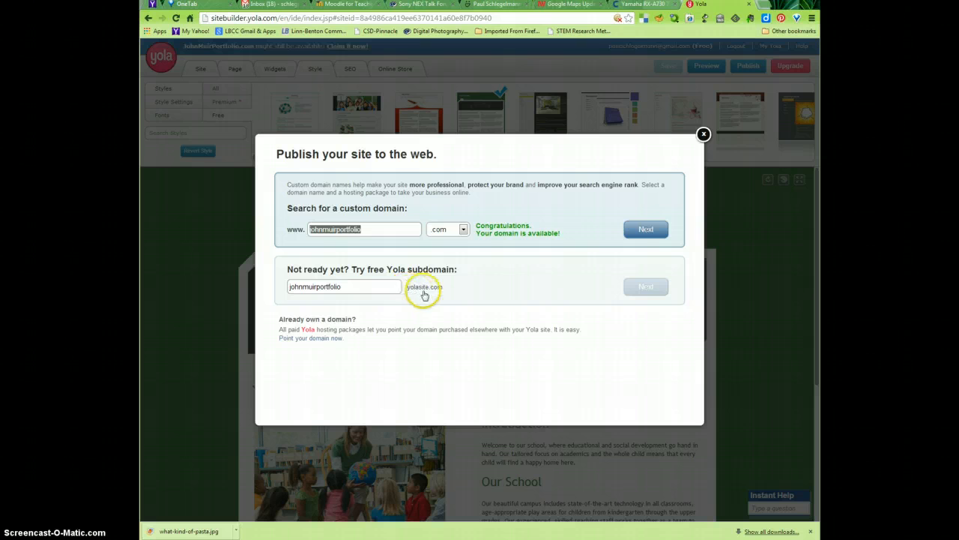
left_click(644, 288)
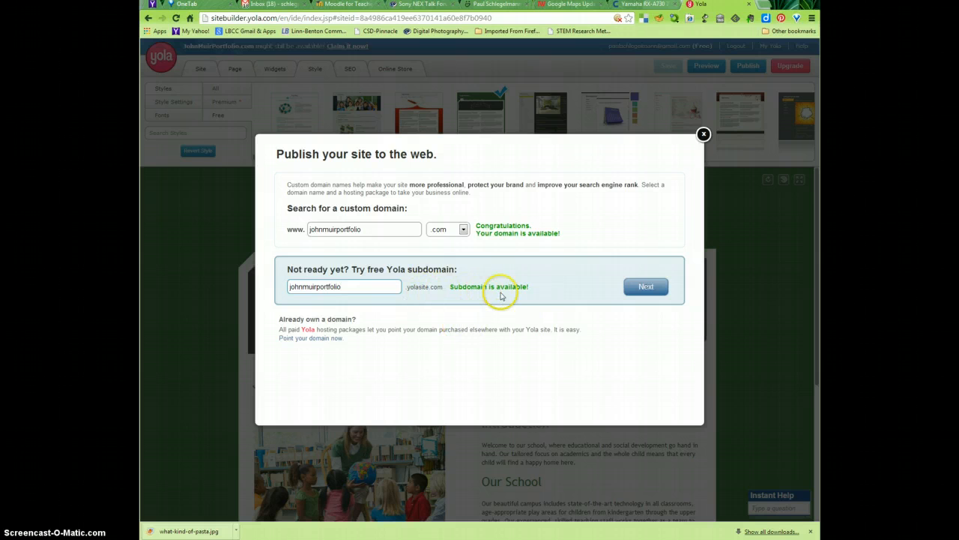
left_click(644, 289)
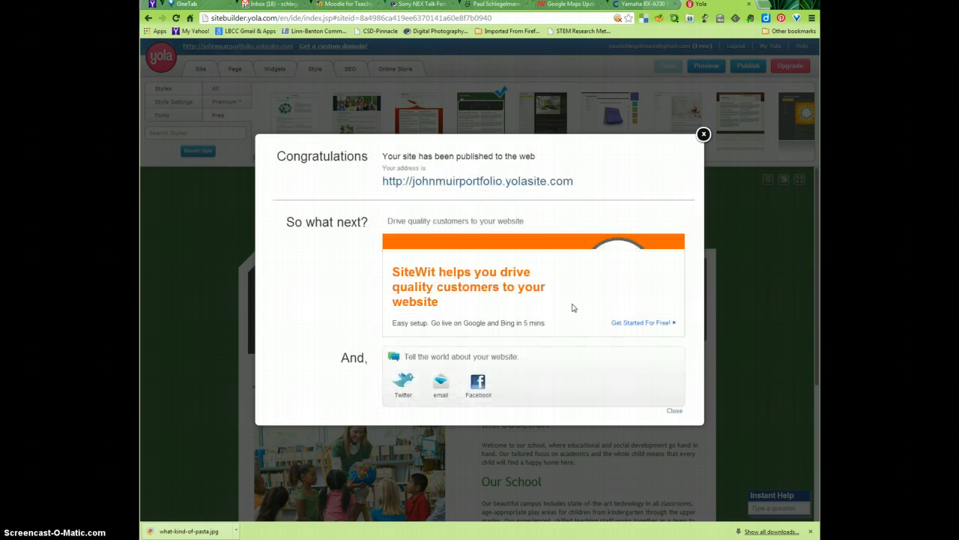
Step: Open the published site at its web address to check it, and return to the site editor
left_click(482, 187)
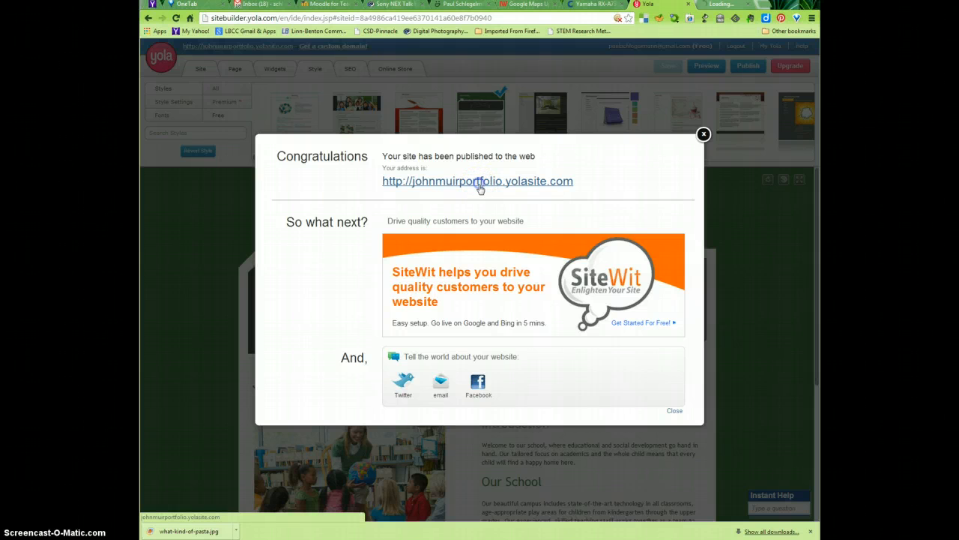
left_click(717, 6)
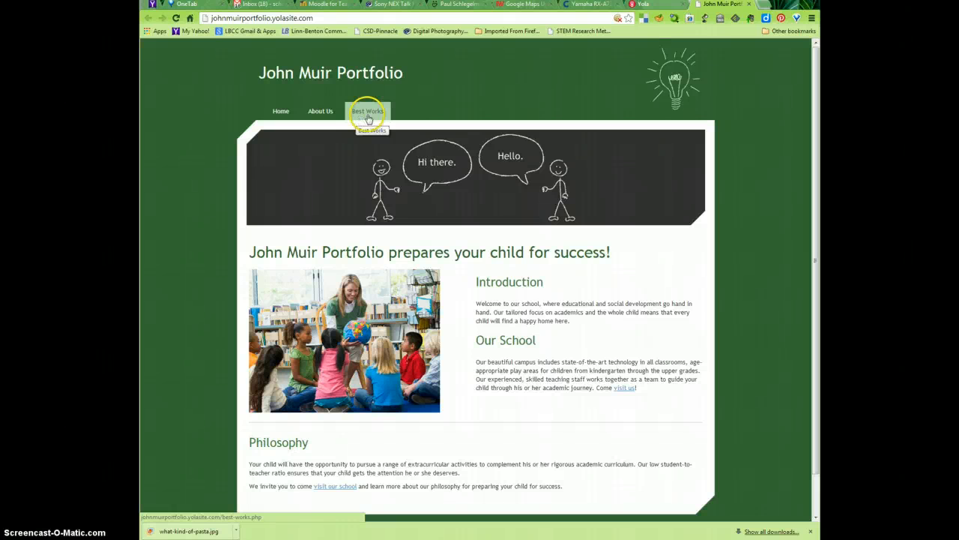
left_click(648, 5)
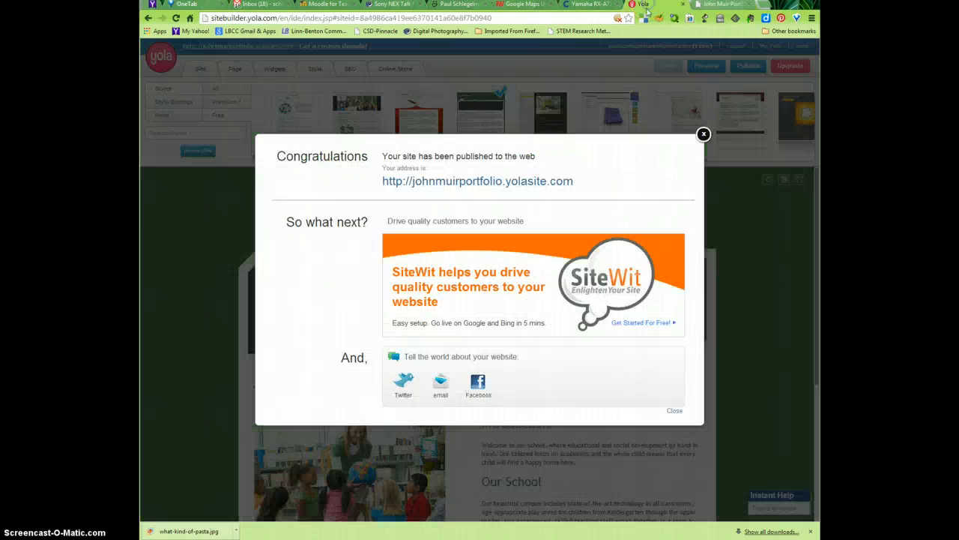
left_click(703, 134)
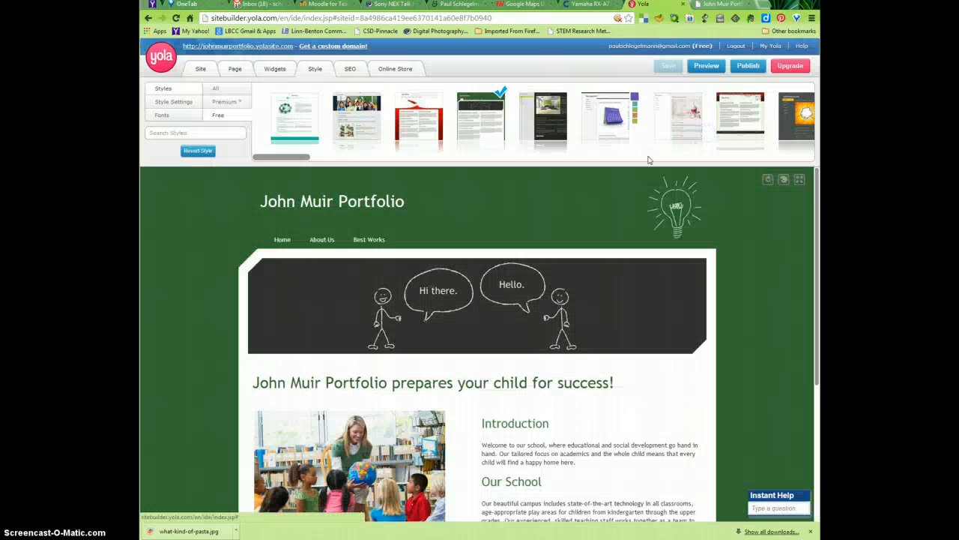
Step: Try to add a new page to the site and decline the paid upgrade
left_click(235, 68)
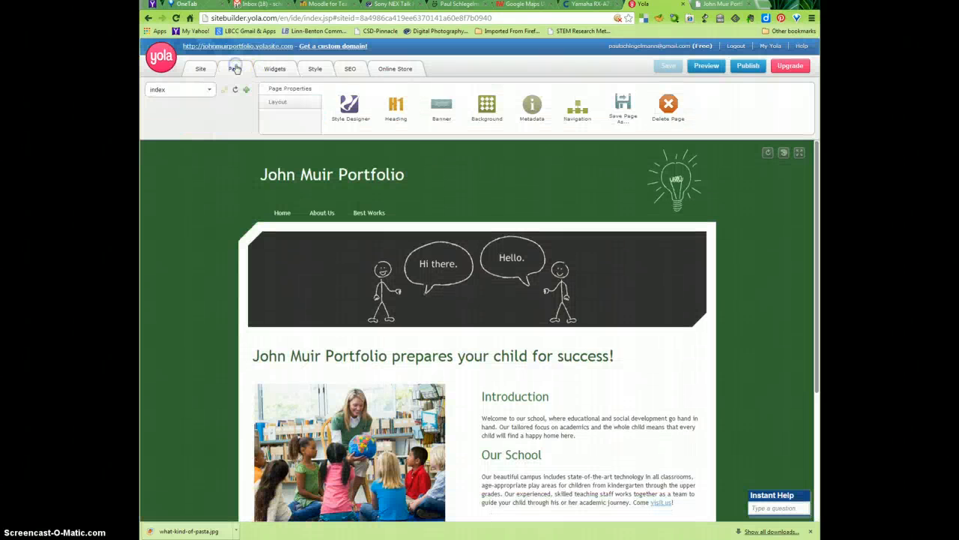
left_click(245, 90)
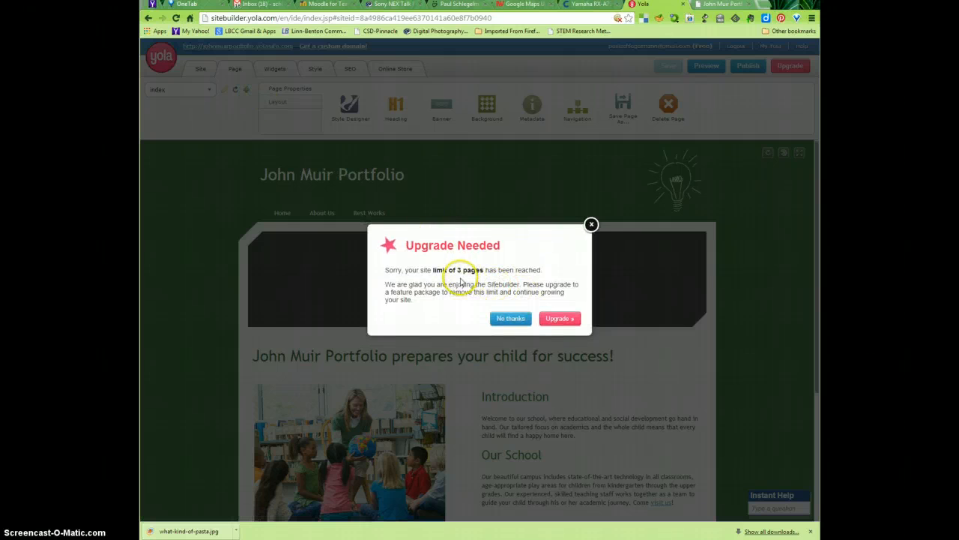
left_click(585, 229)
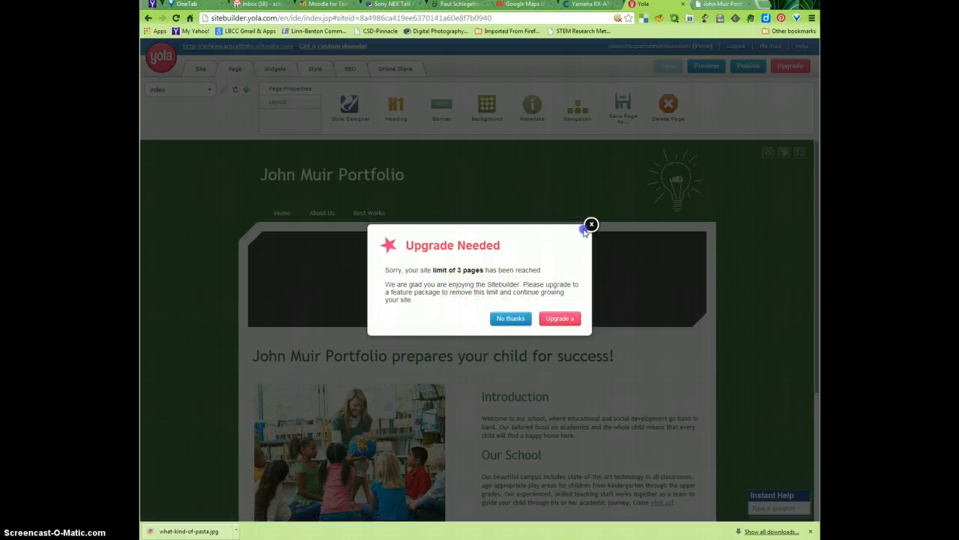
left_click(584, 227)
left_click(592, 225)
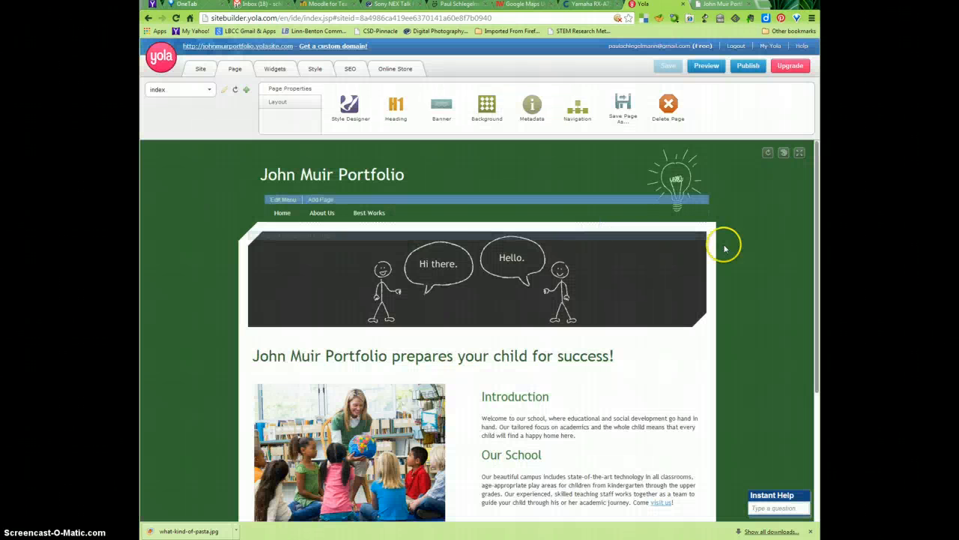